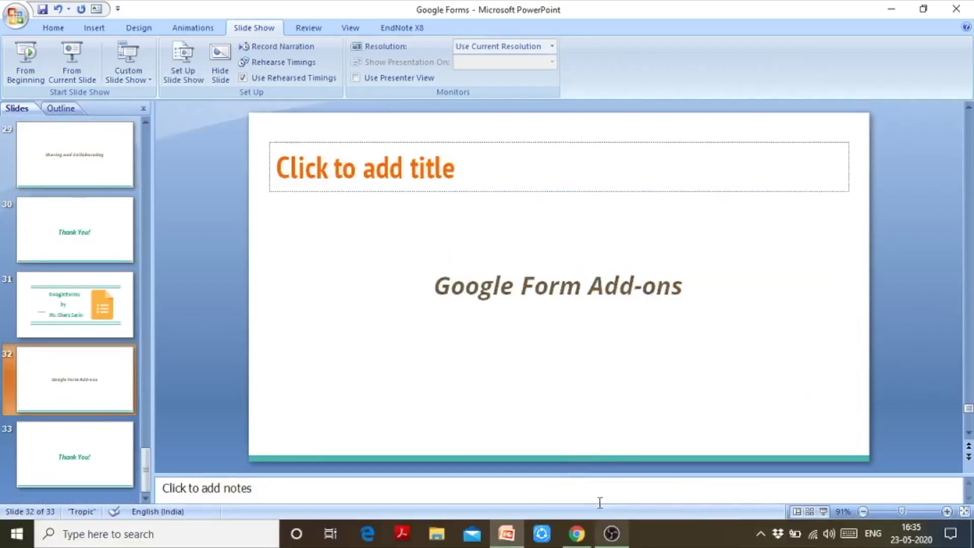
- Switch from PowerPoint to the Feedback Form open in Chrome
left_click(577, 534)
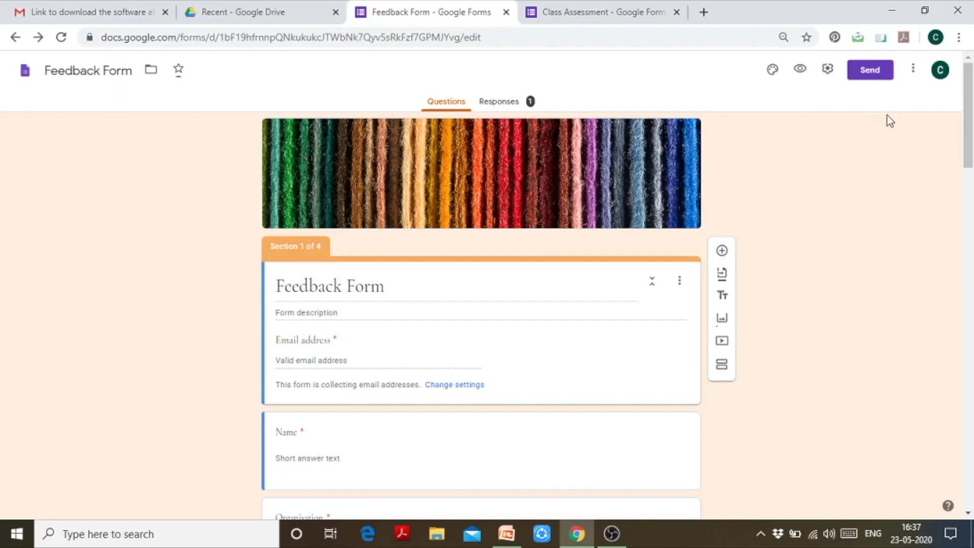
- Search the Forms add-on marketplace for 'G QR Co' and select G QR Code Generator for Forms
left_click(913, 70)
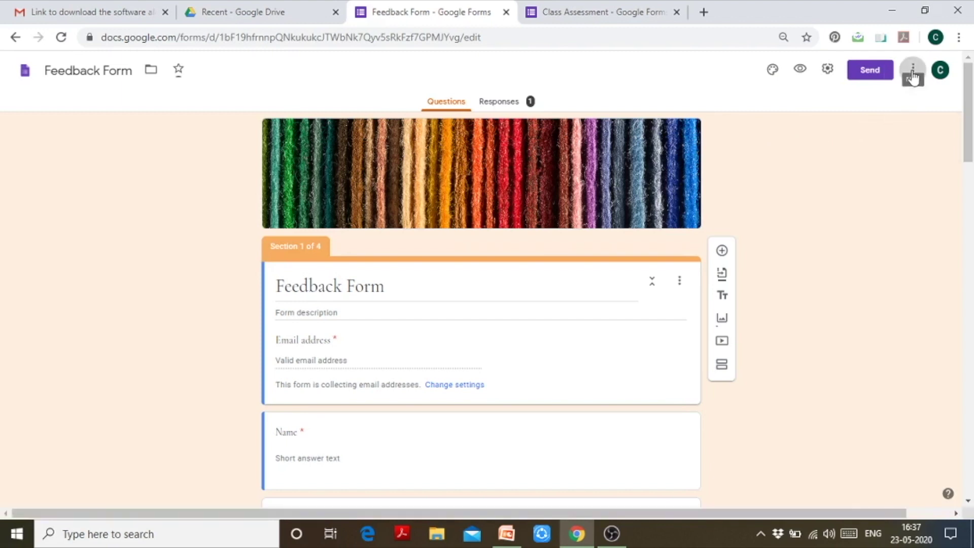
left_click(901, 318)
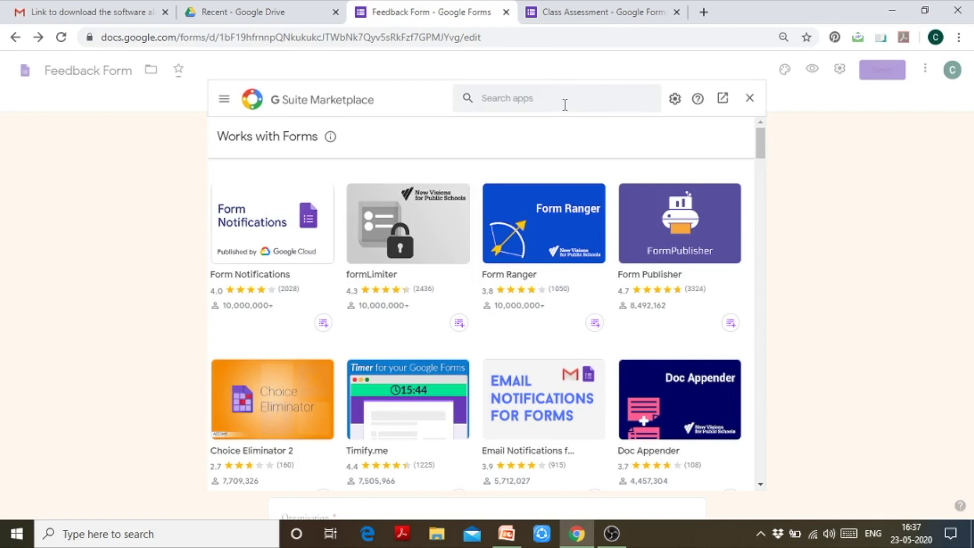
left_click(564, 105)
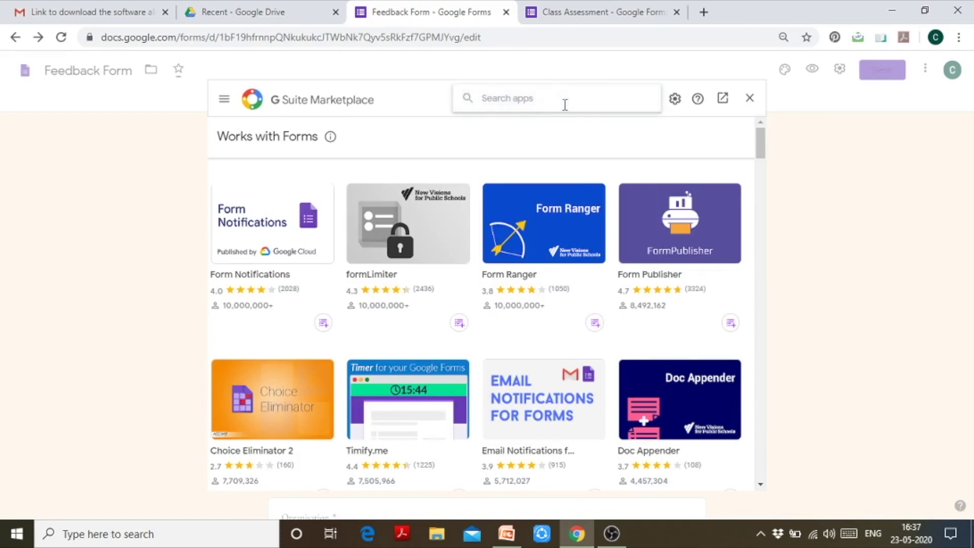
type("G QR")
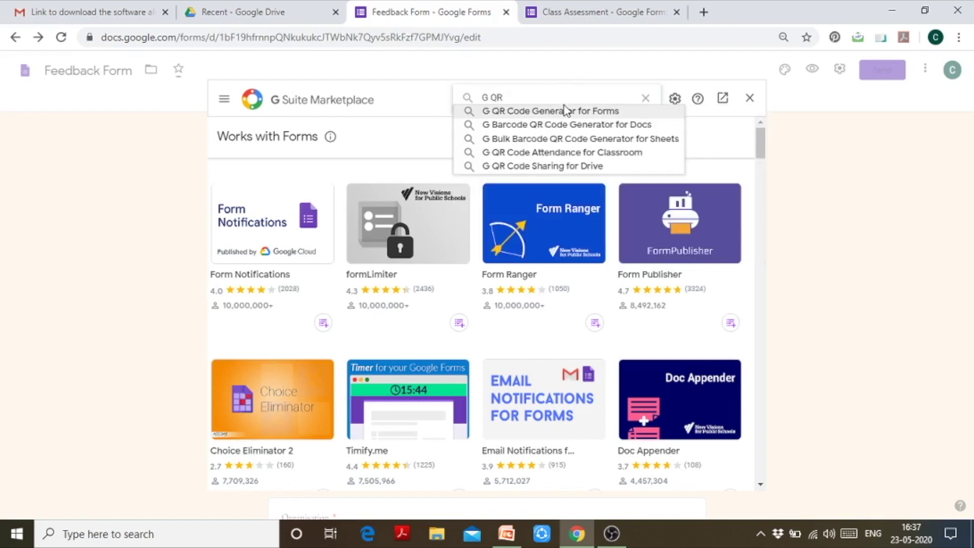
type(" CO")
left_click(567, 111)
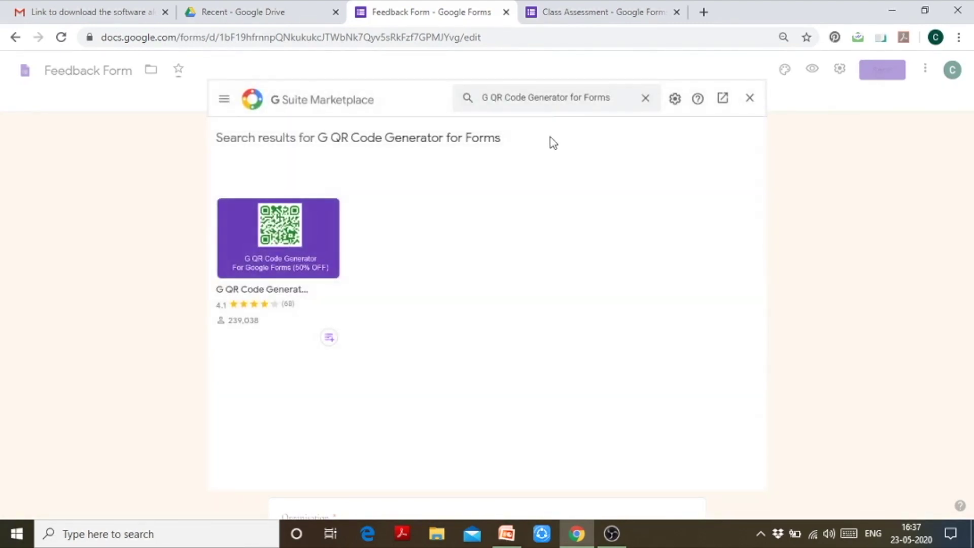
- Install G QR Code Generator for Forms and authorize it with the Google account
left_click(286, 262)
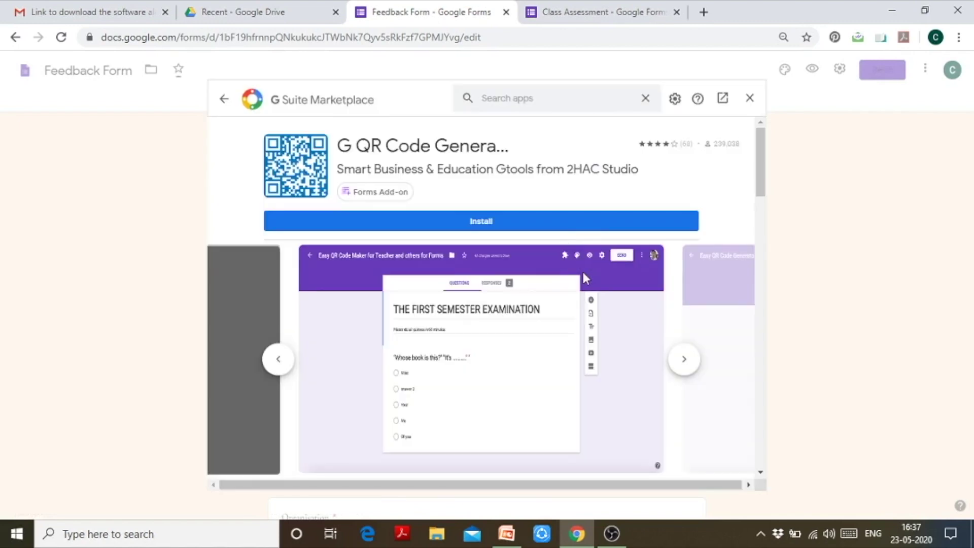
left_click(501, 221)
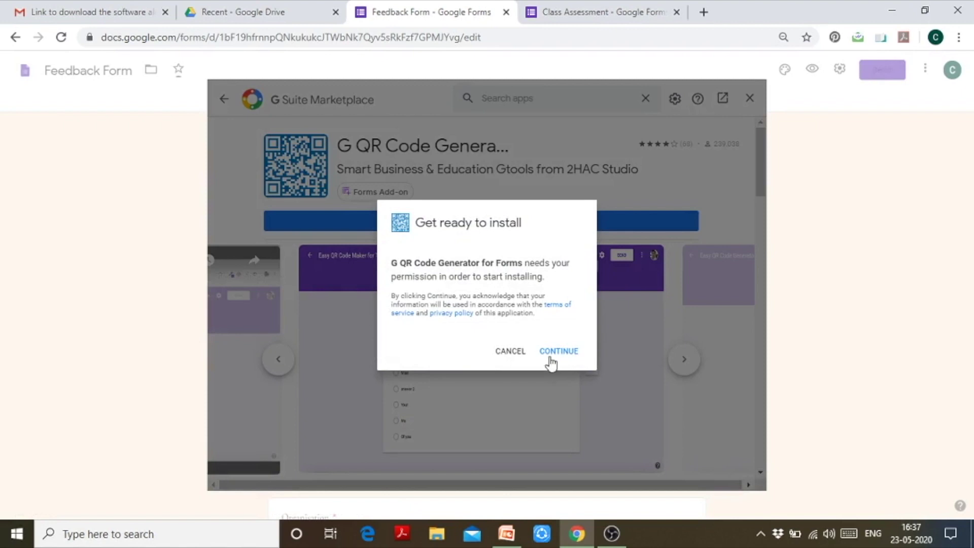
left_click(559, 351)
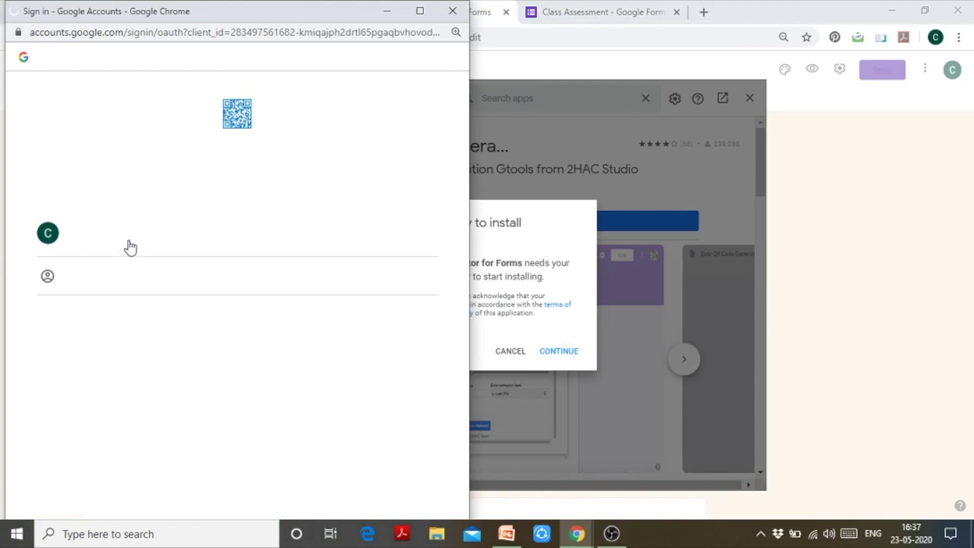
left_click(129, 240)
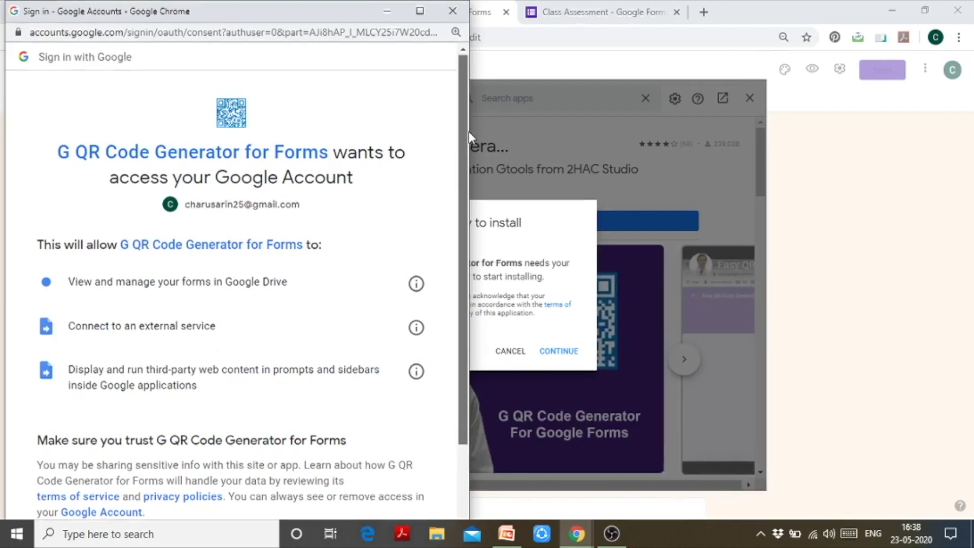
scroll(457, 136, "down", 5)
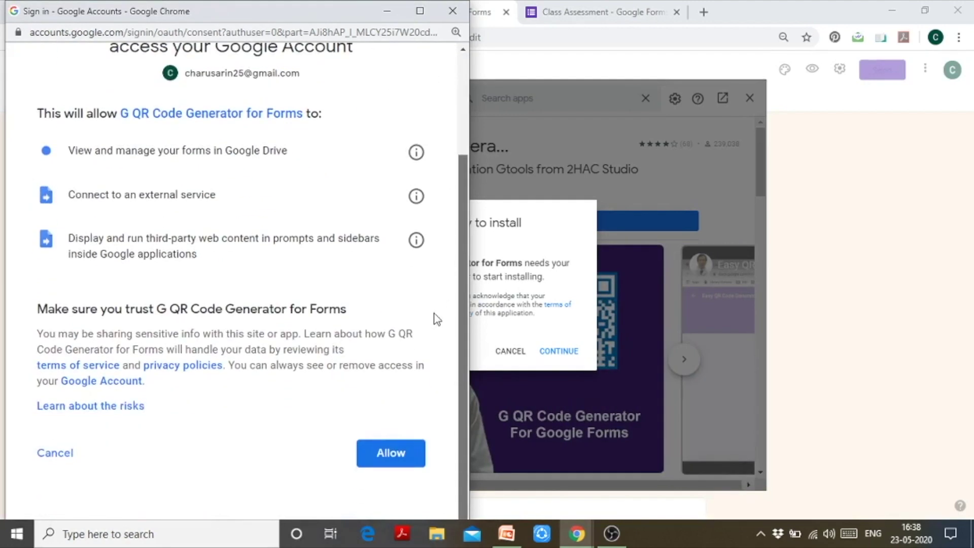
left_click(384, 453)
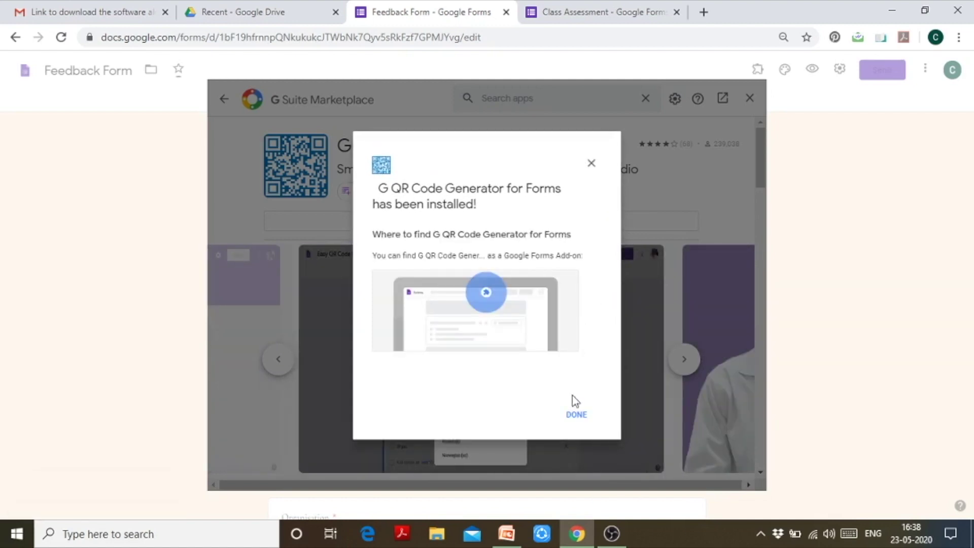
- Close the Marketplace after installing and launch G QR Code Generator from the Add-ons menu
left_click(577, 415)
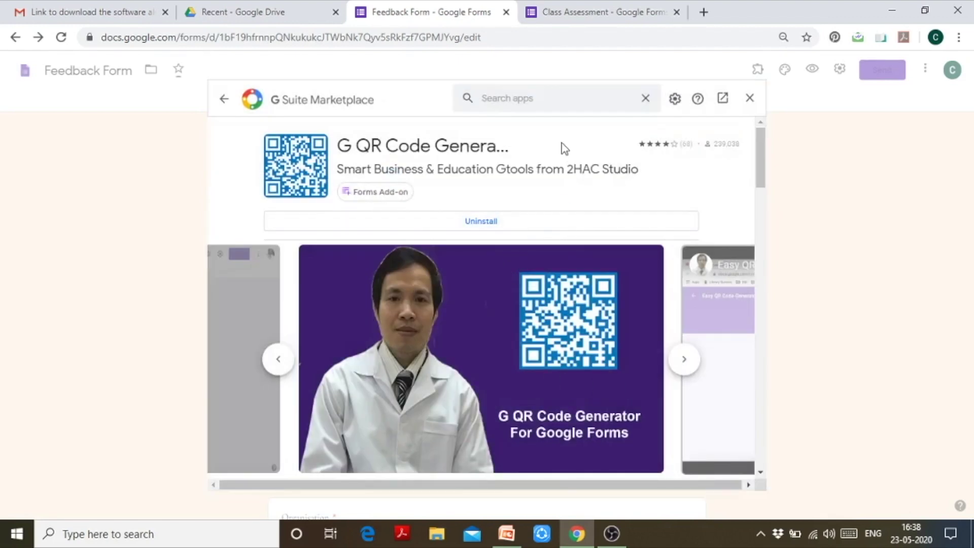
left_click(748, 100)
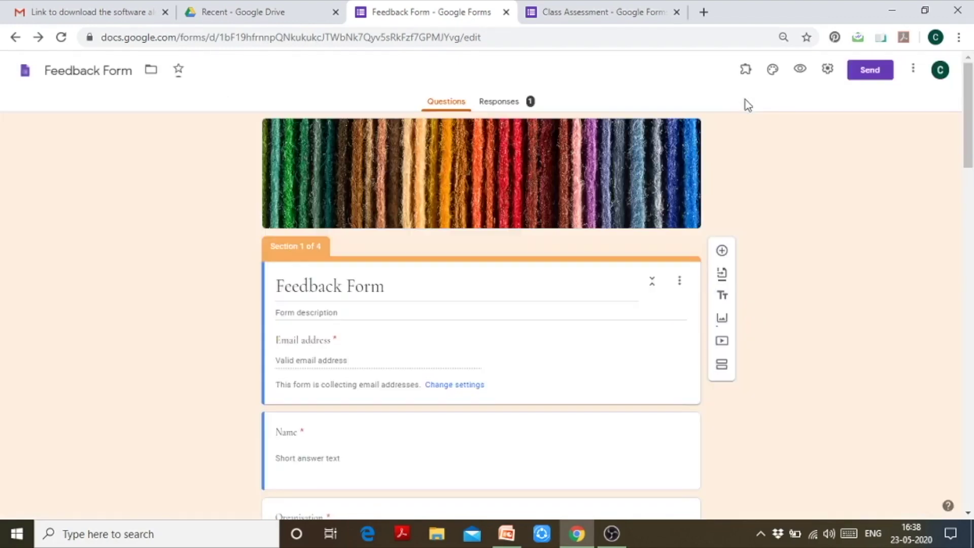
left_click(746, 70)
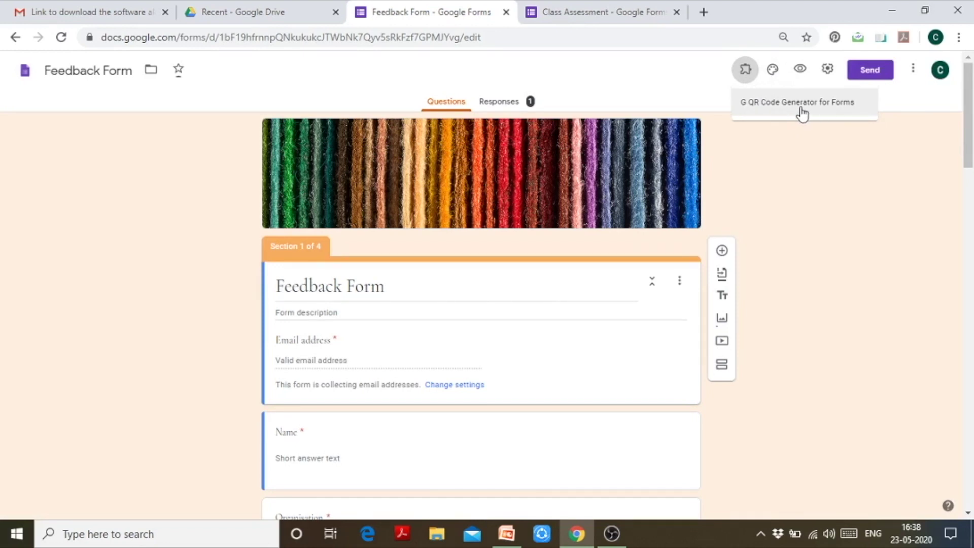
left_click(775, 107)
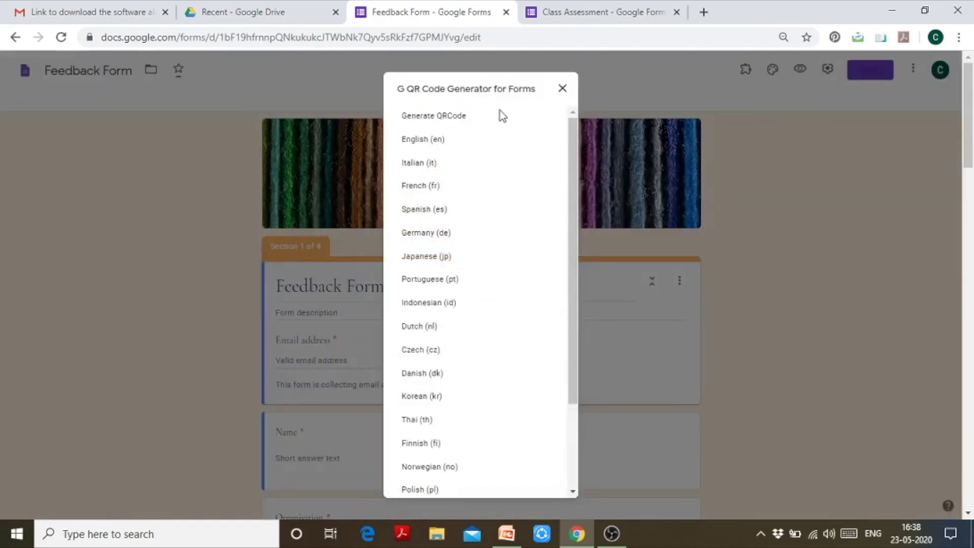
- Generate the Feedback Form's response QR code and copy it to the clipboard
left_click(439, 120)
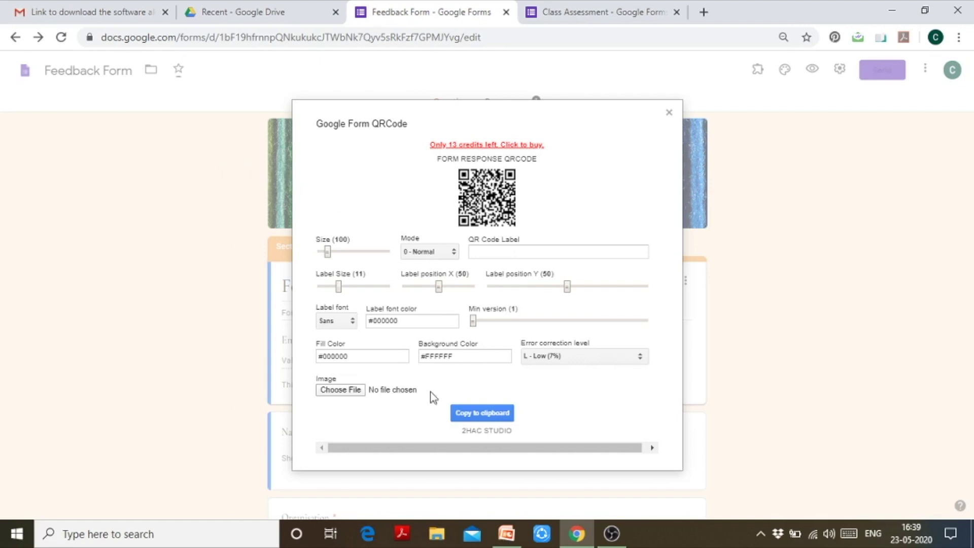
left_click(466, 420)
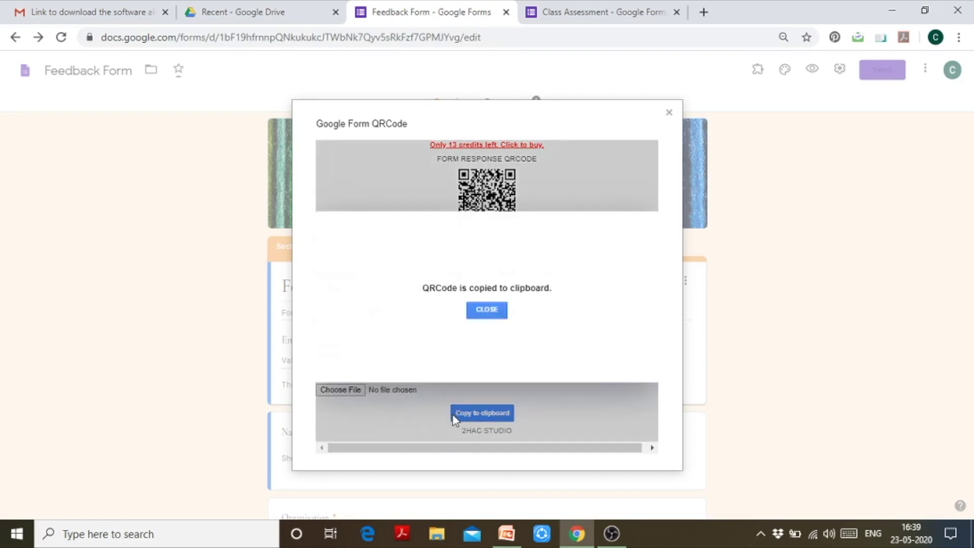
left_click(486, 310)
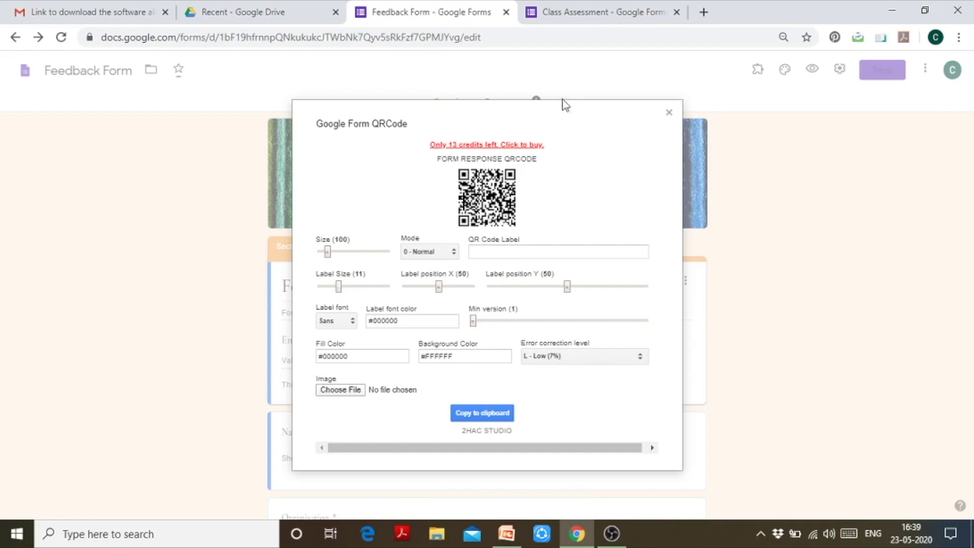
- Close the QR code dialog and switch to the Class Assessment form tab
left_click(670, 116)
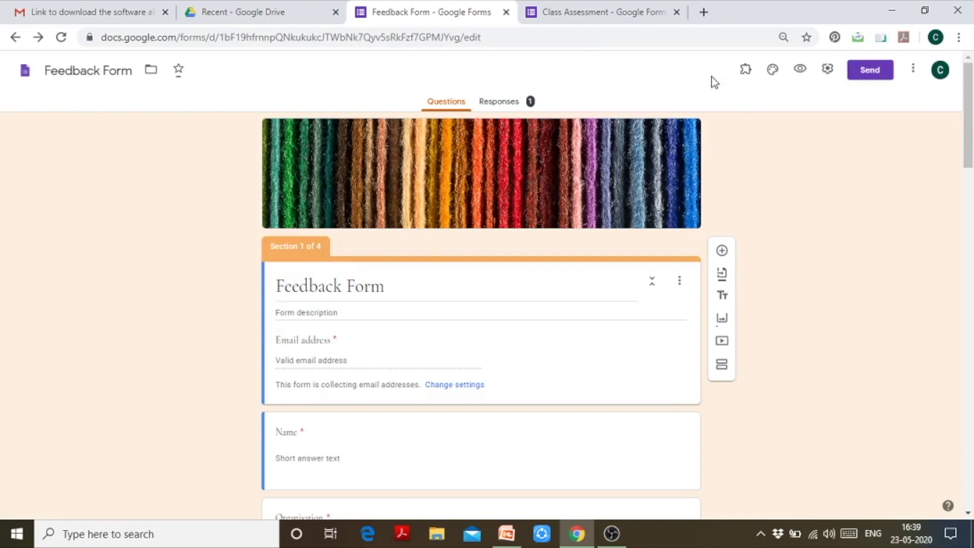
left_click(594, 11)
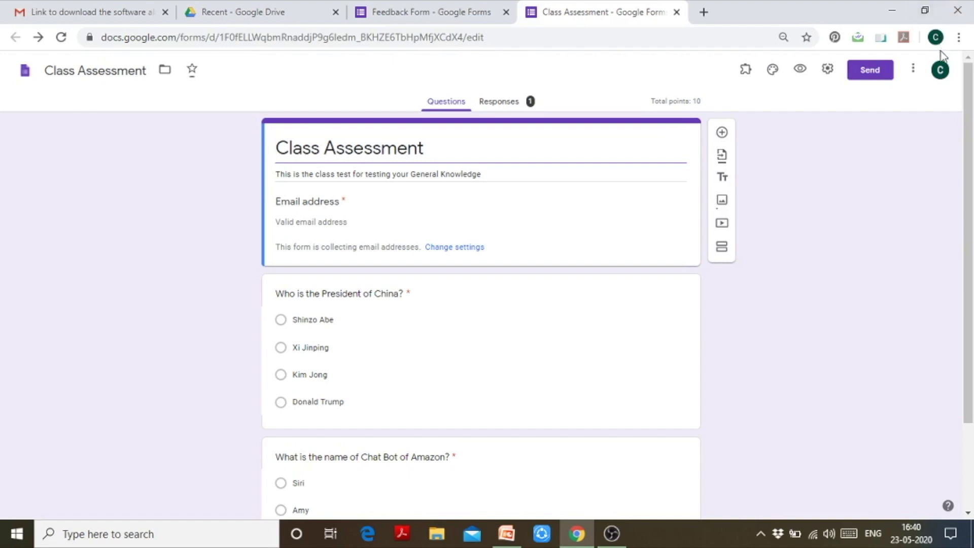
- Find Form Scheduler in the add-on marketplace and open its app page
left_click(914, 70)
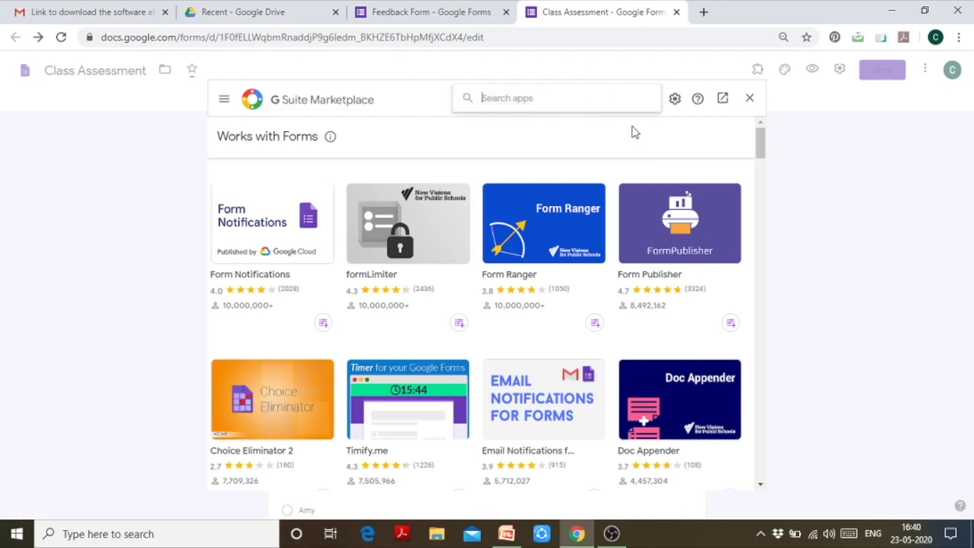
type("Form Sc")
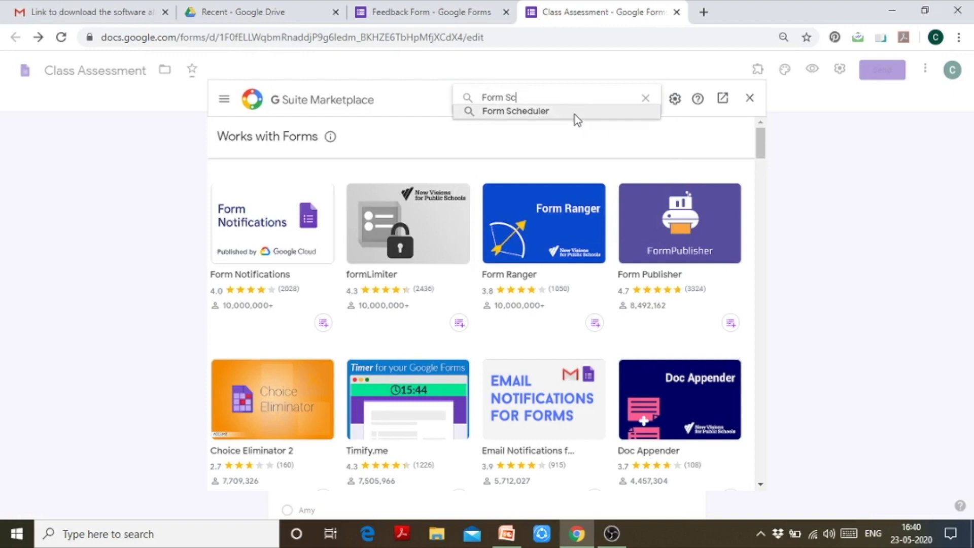
left_click(575, 113)
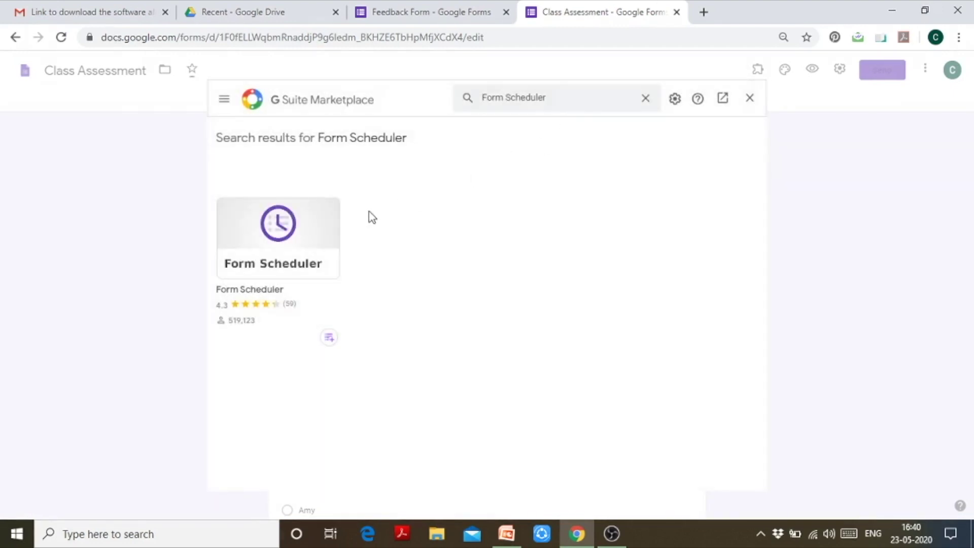
left_click(279, 251)
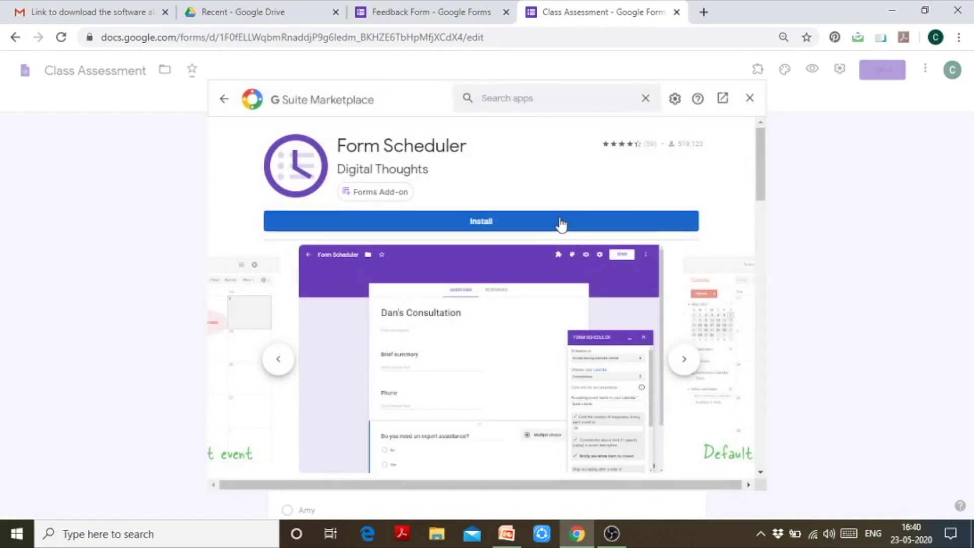
- Install Form Scheduler and authorize it with the Google account
left_click(557, 221)
left_click(560, 352)
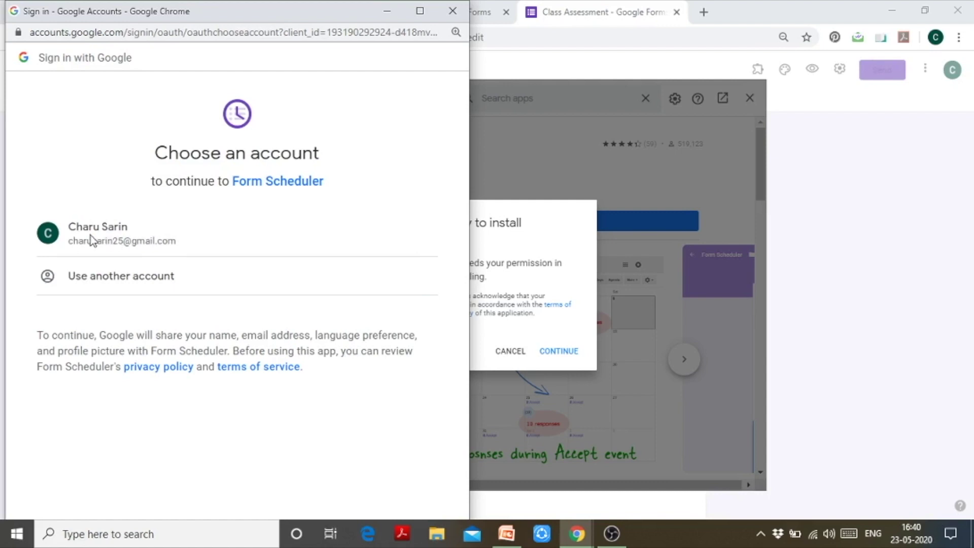
left_click(151, 243)
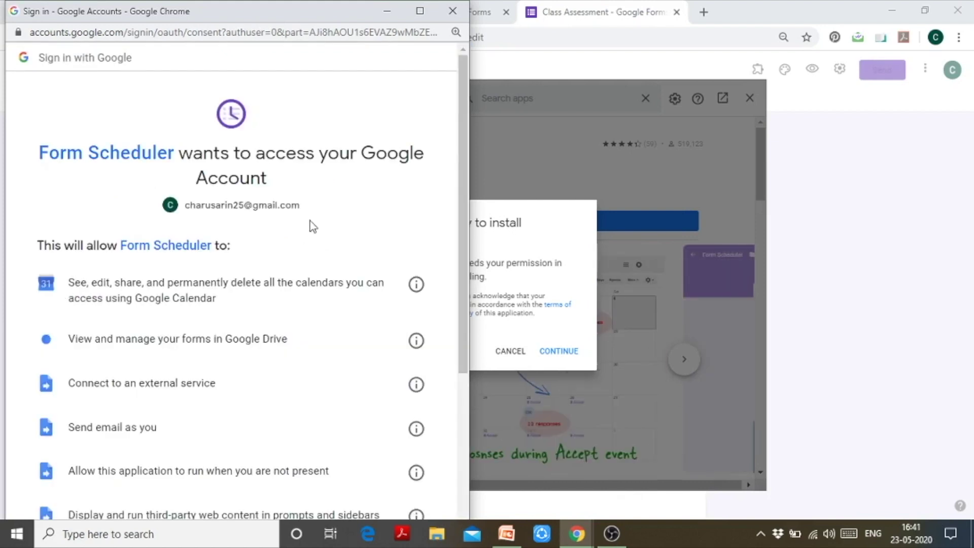
scroll(223, 191, "down", 5)
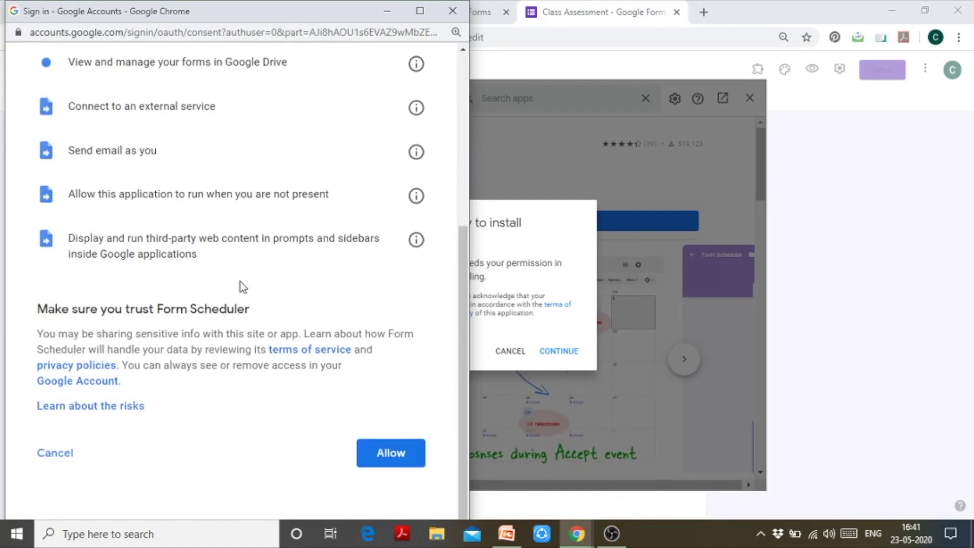
left_click(391, 453)
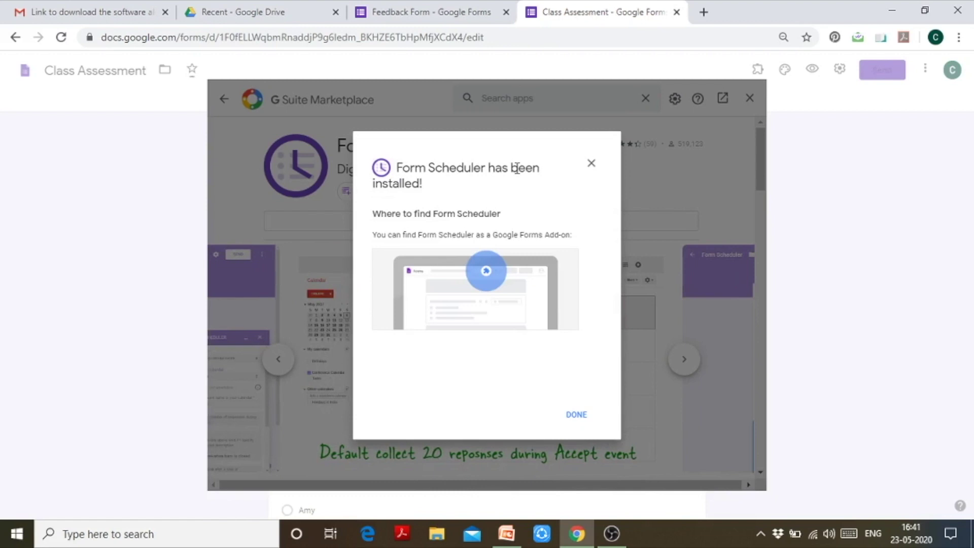
- Dismiss the Form Scheduler installed confirmation and close the Marketplace overlay
left_click(576, 414)
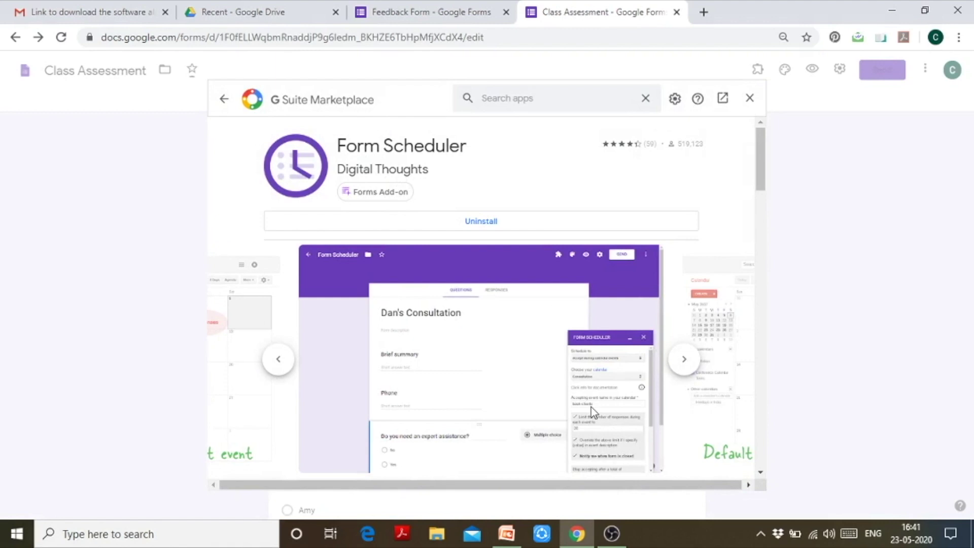
left_click(751, 98)
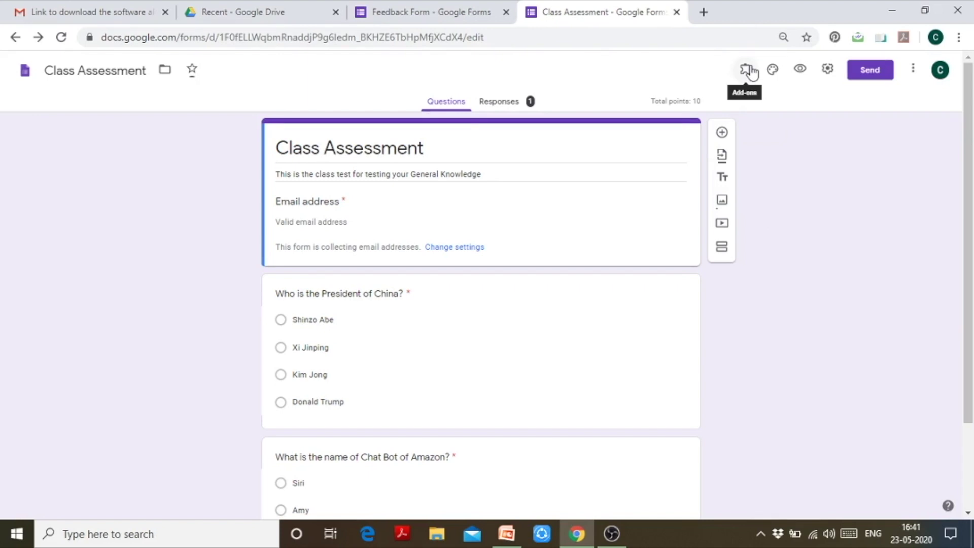
- Launch Form Scheduler from the Add-ons menu and open its schedule configuration for Class Assessment
left_click(747, 70)
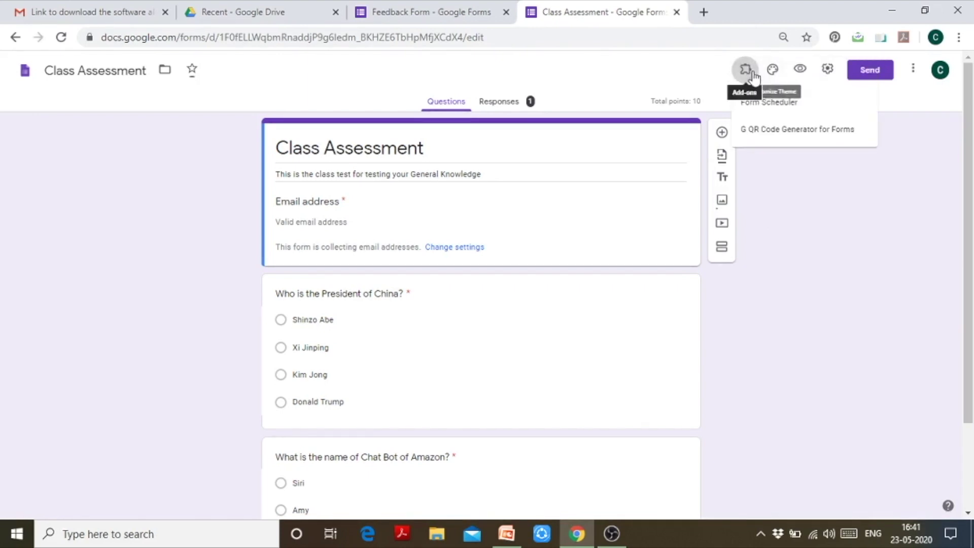
left_click(758, 105)
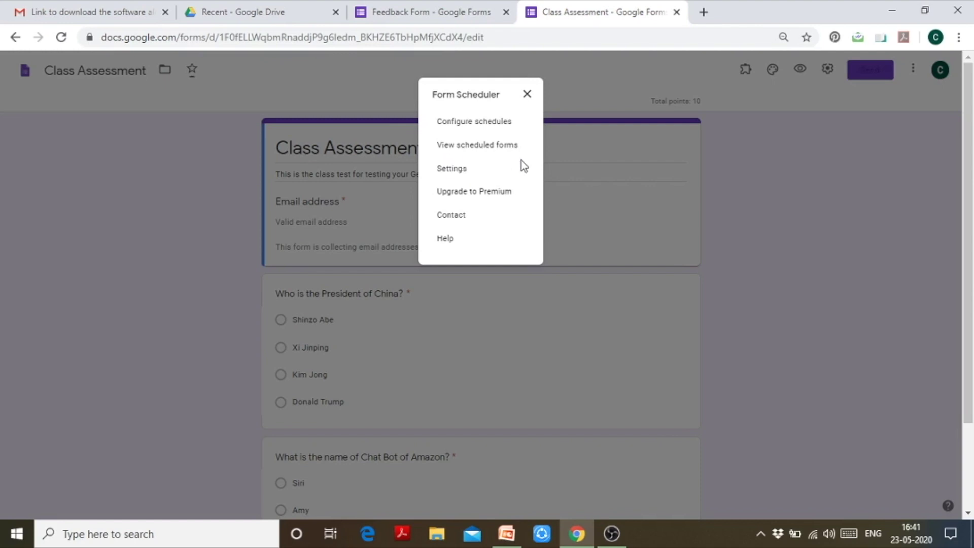
left_click(488, 127)
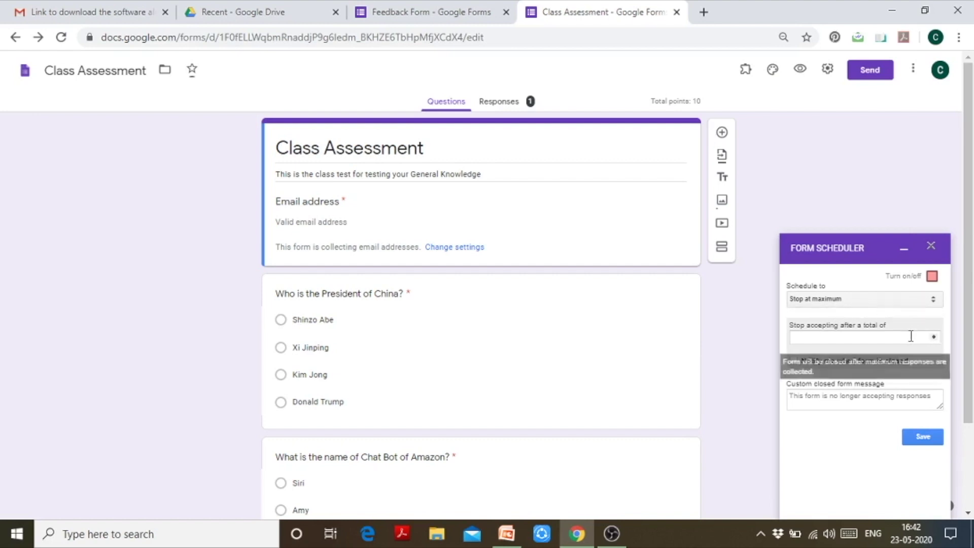
left_click(904, 301)
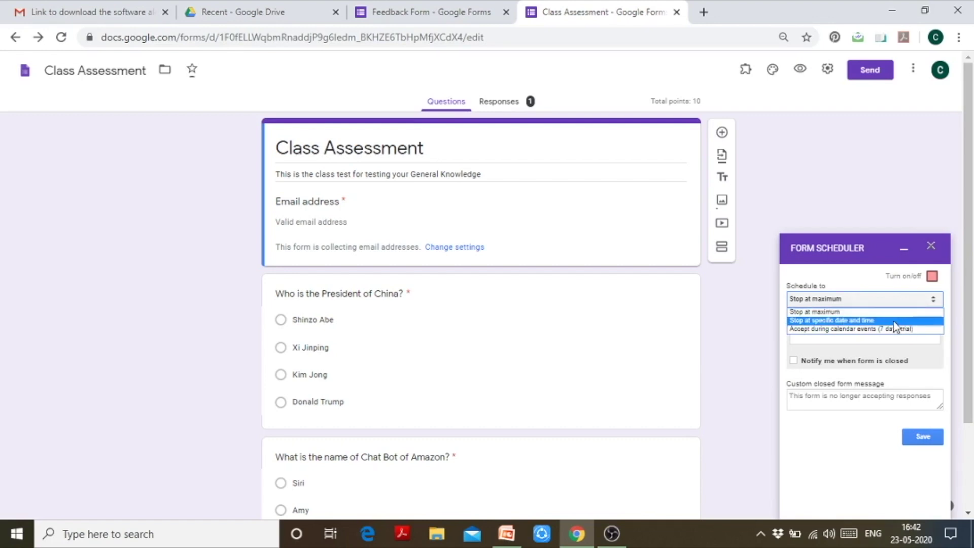
left_click(898, 321)
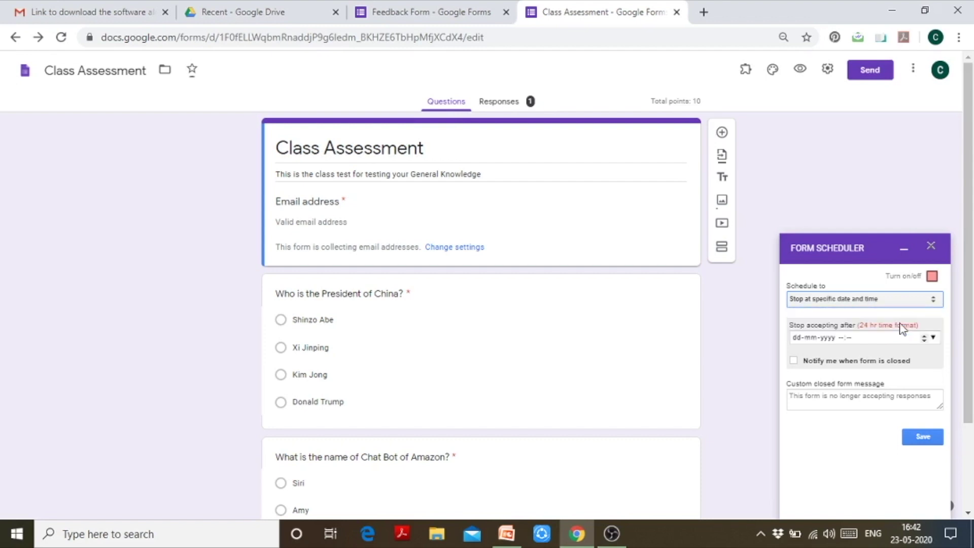
mouse_move(852, 337)
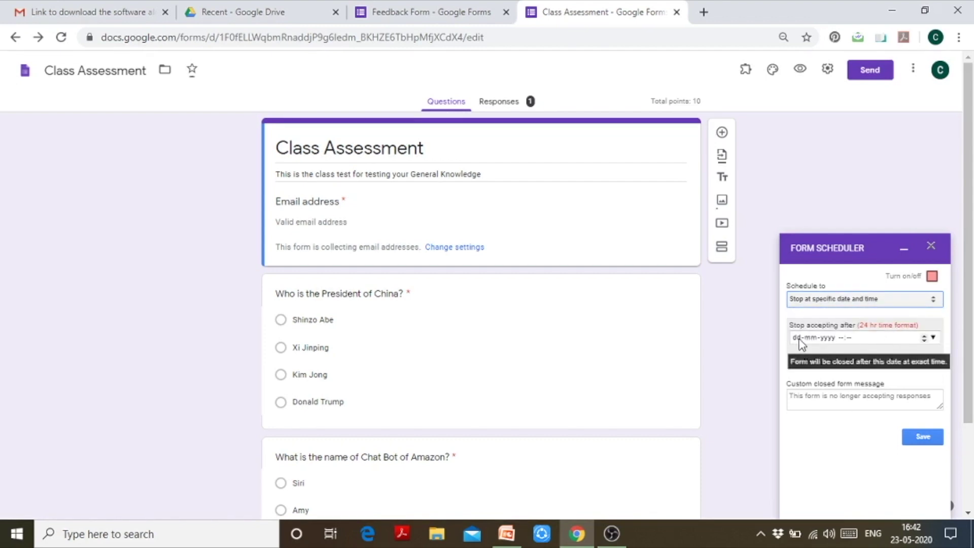
left_click(799, 339)
left_click(924, 336)
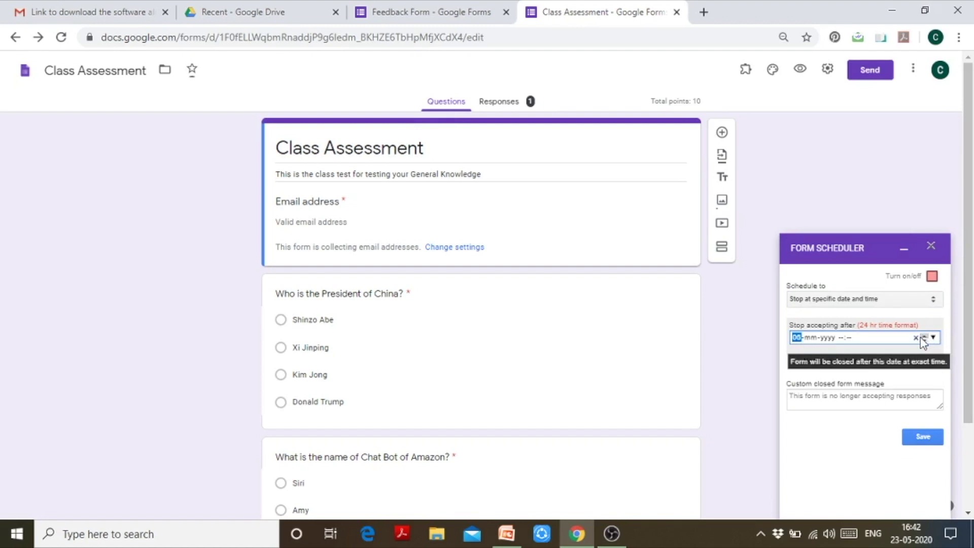
left_click(915, 338)
type("30-05-")
type("2020")
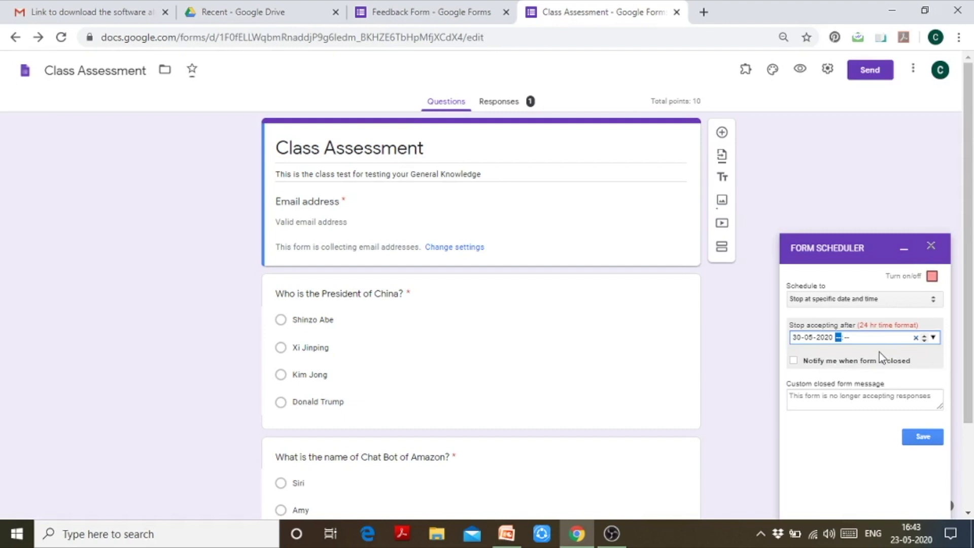
type("1")
type("2:00")
- Turn on close notification, keep the default closed message, and save the specific date-and-time schedule
left_click(794, 363)
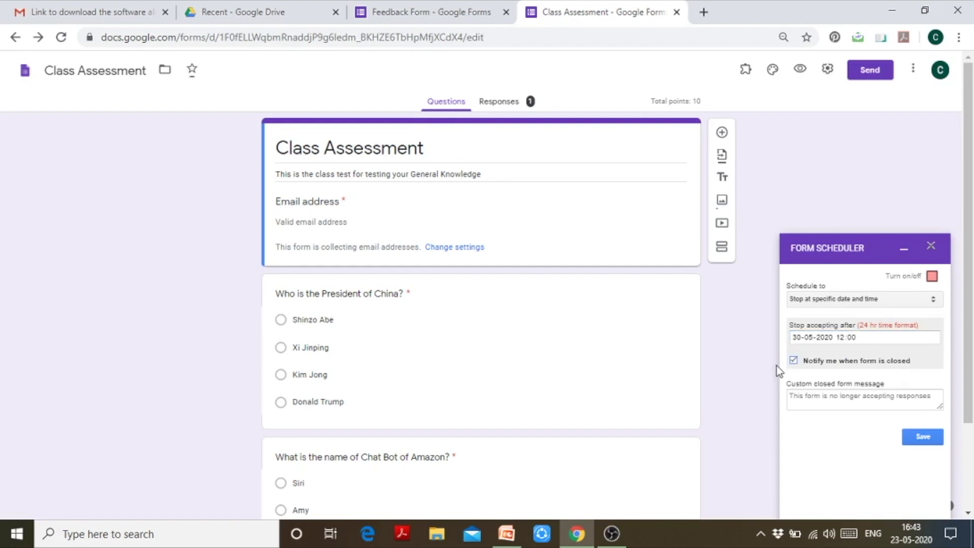
left_click(823, 398)
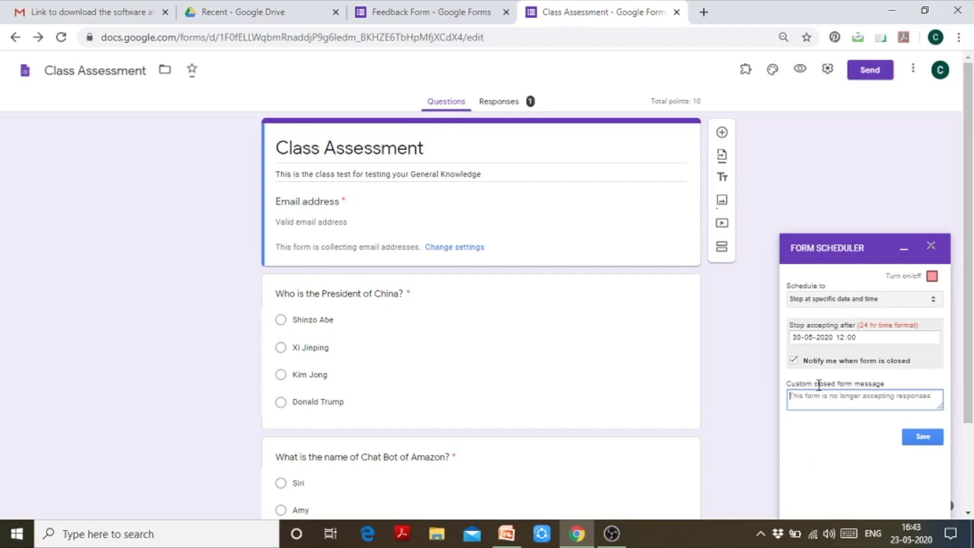
left_click(922, 437)
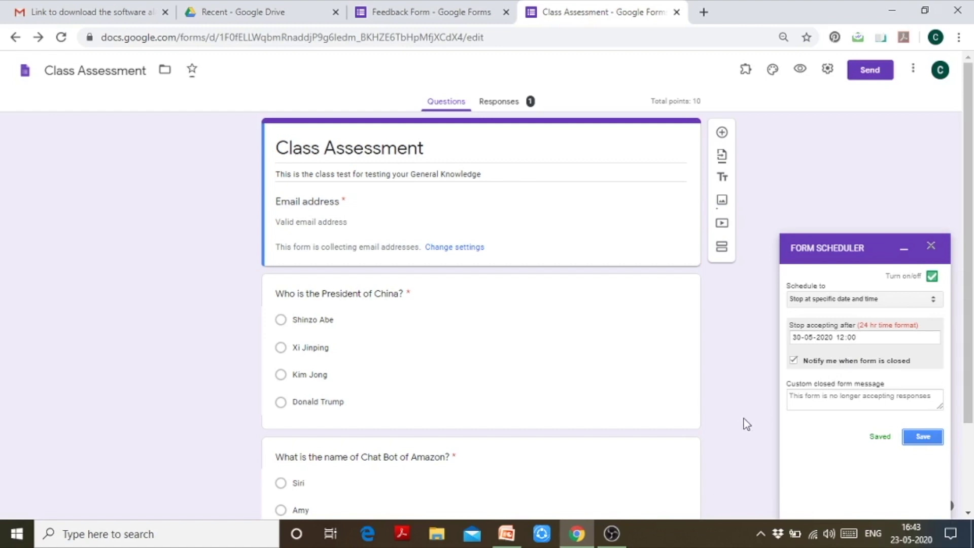
left_click(936, 300)
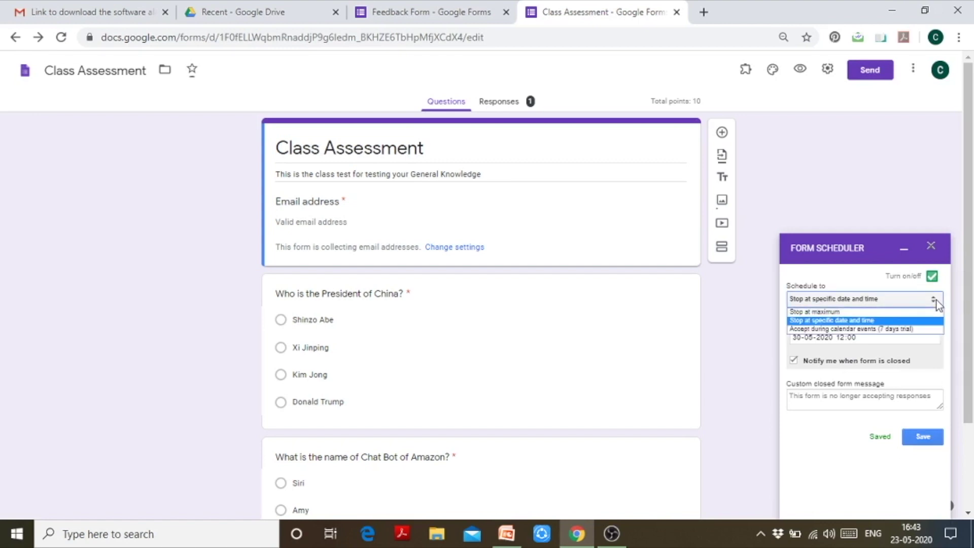
left_click(873, 211)
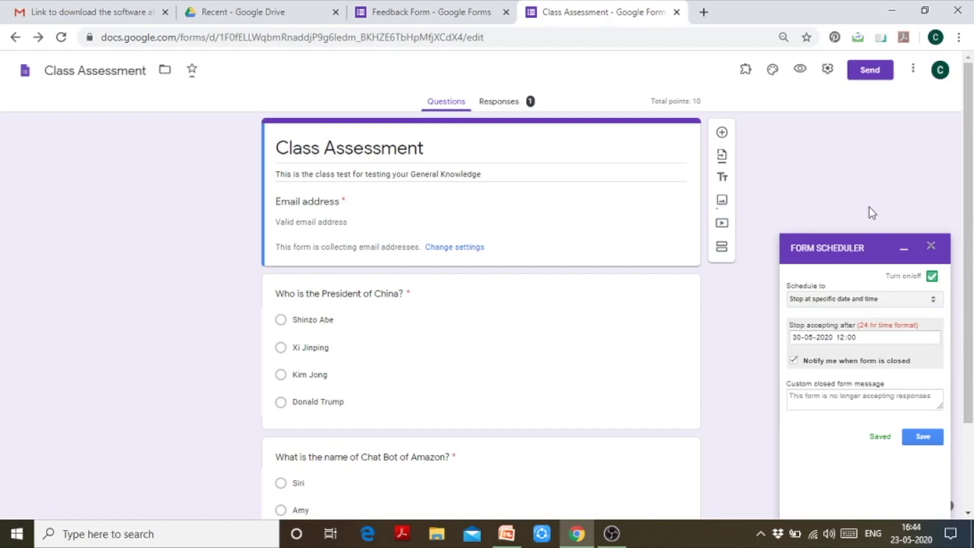
left_click(923, 437)
- Dismiss the Form Scheduler panel to return to the Class Assessment questions
left_click(930, 249)
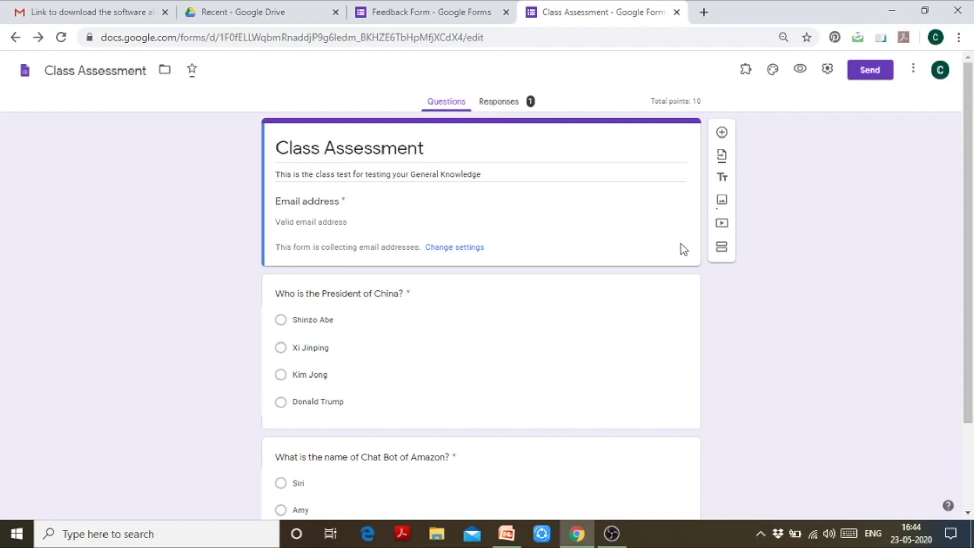
scroll(706, 262, "down", 2)
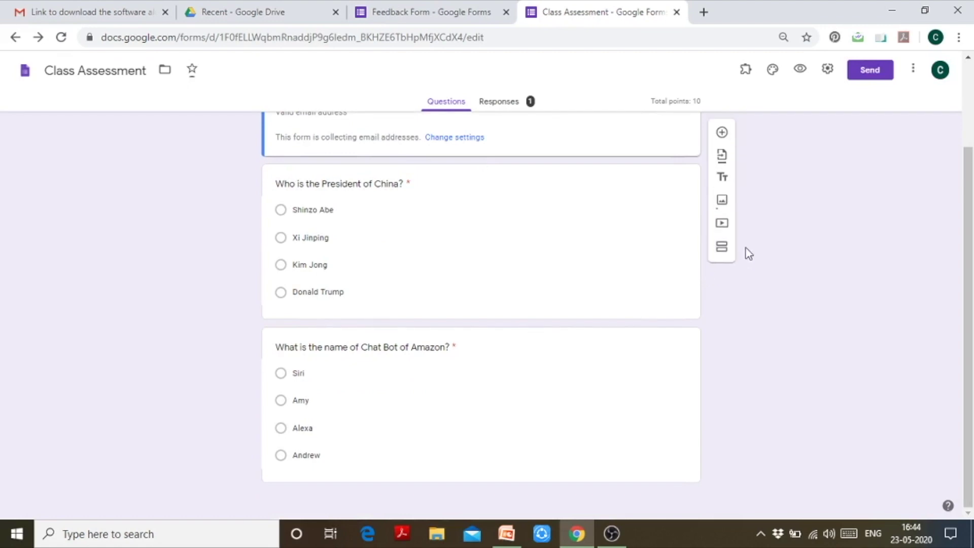
scroll(745, 242, "up", 2)
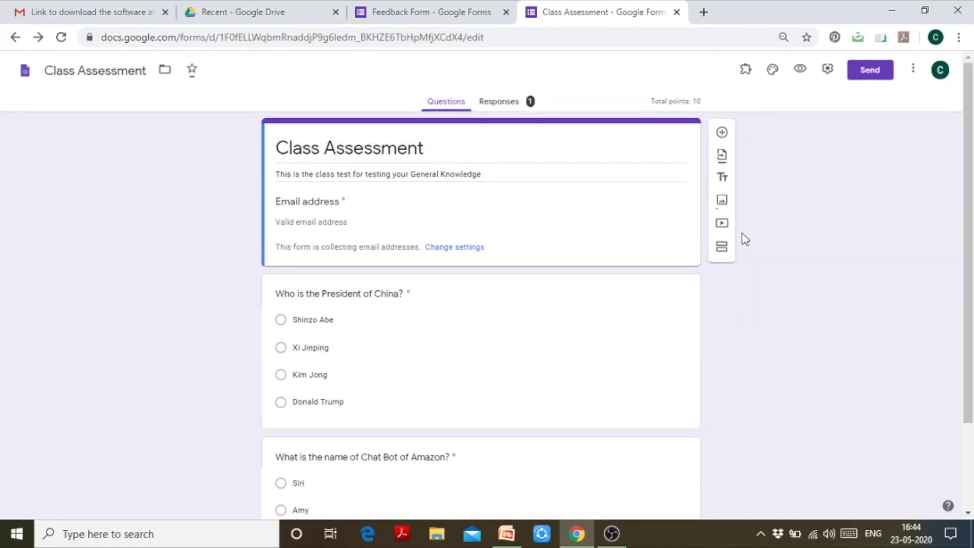